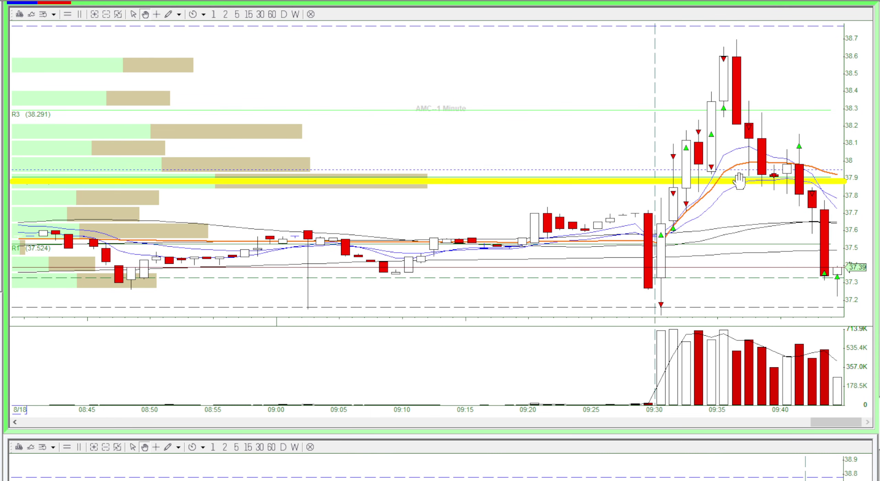
scroll(738, 180, "up", 2)
Pan the chart to recenter the session candles between the S1 and R3 levels.
mouse_move(638, 244)
left_mouse_down()
mouse_move(599, 205)
mouse_move(507, 173)
left_mouse_up()
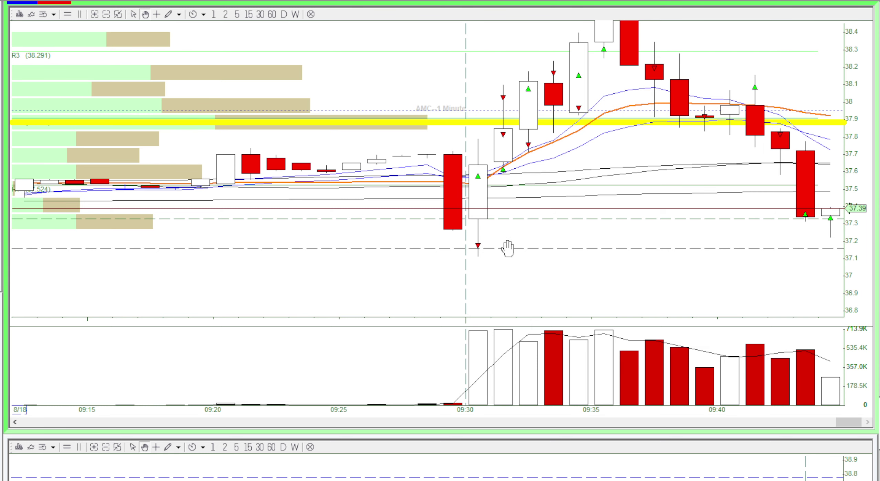
left_click_drag(507, 249, 509, 234)
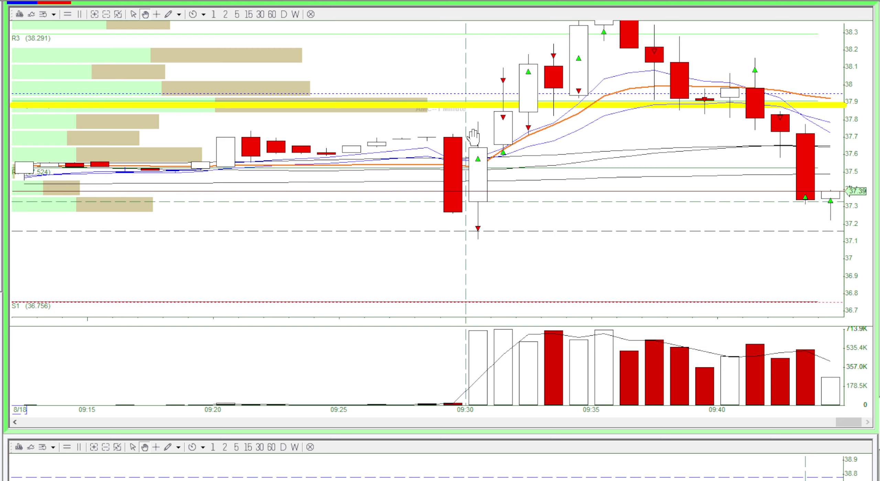
left_click_drag(515, 195, 470, 225)
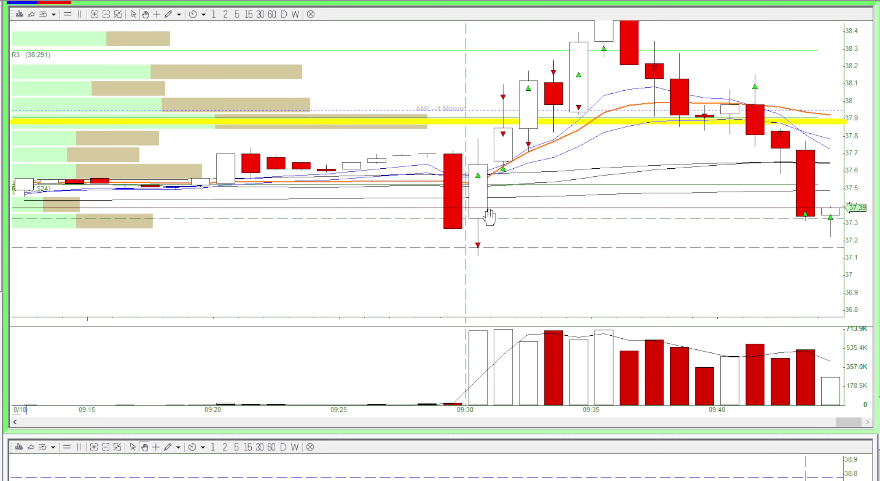
Pan the chart upward to frame the 09:35 peak candles around 38.6–39.
left_click_drag(528, 206, 511, 245)
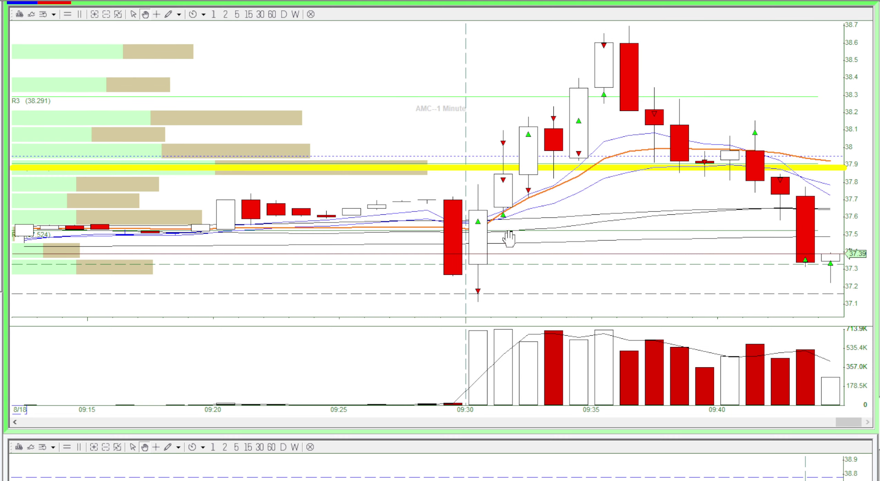
left_click_drag(543, 213, 532, 244)
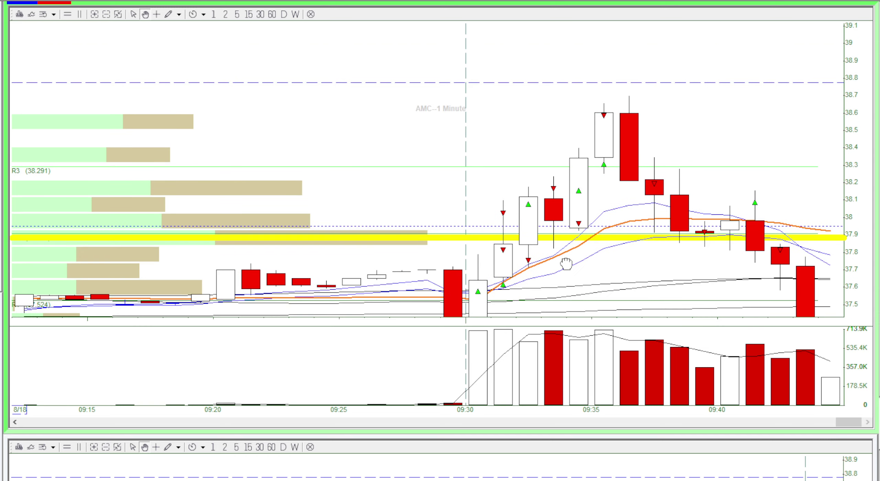
left_click_drag(520, 230, 513, 276)
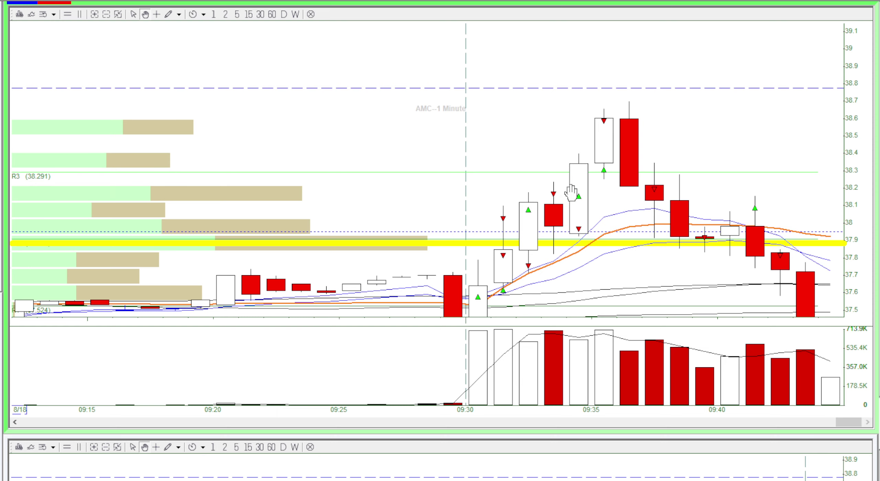
mouse_move(548, 241)
left_mouse_down()
mouse_move(491, 206)
mouse_move(553, 257)
left_mouse_up()
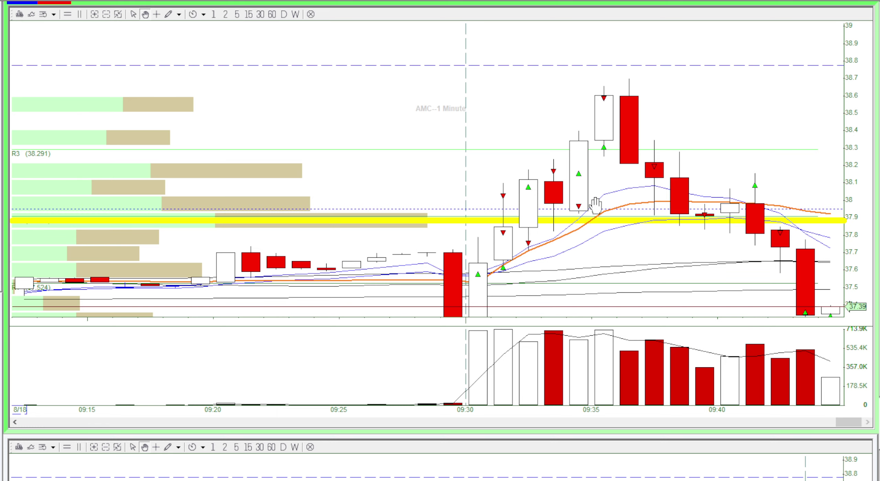
left_click_drag(596, 206, 579, 245)
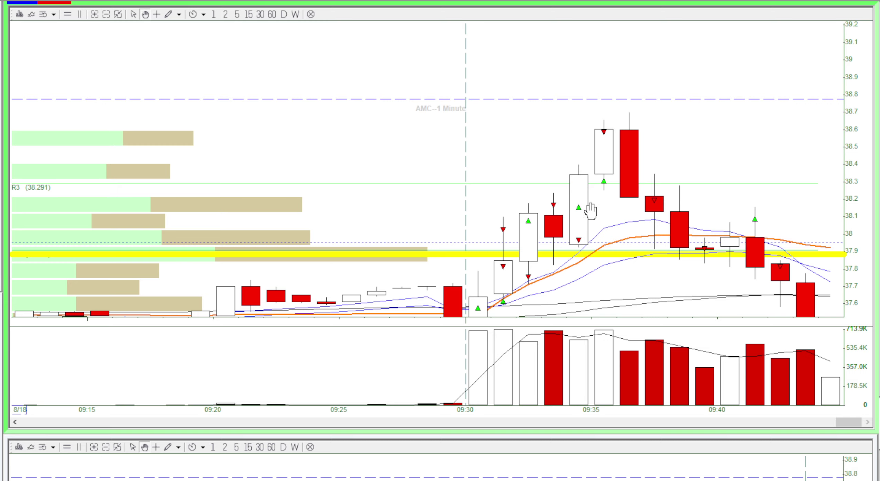
scroll(667, 196, "up", 1)
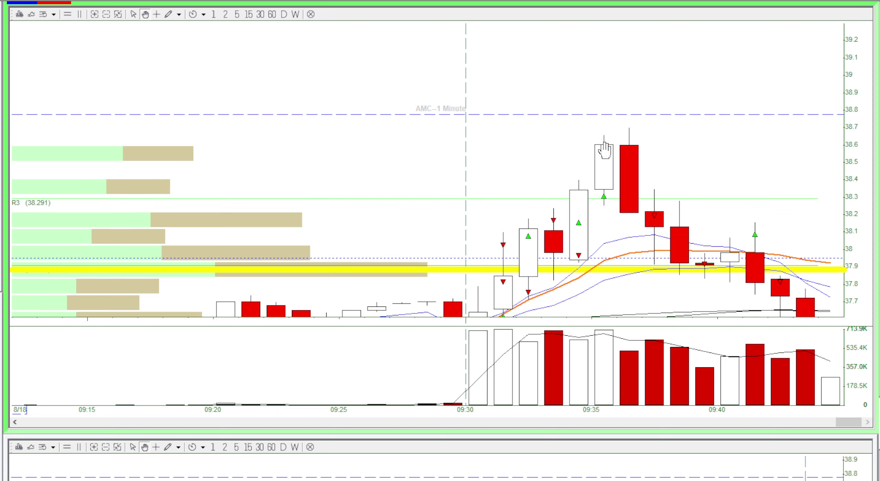
scroll(654, 144, "down", 1)
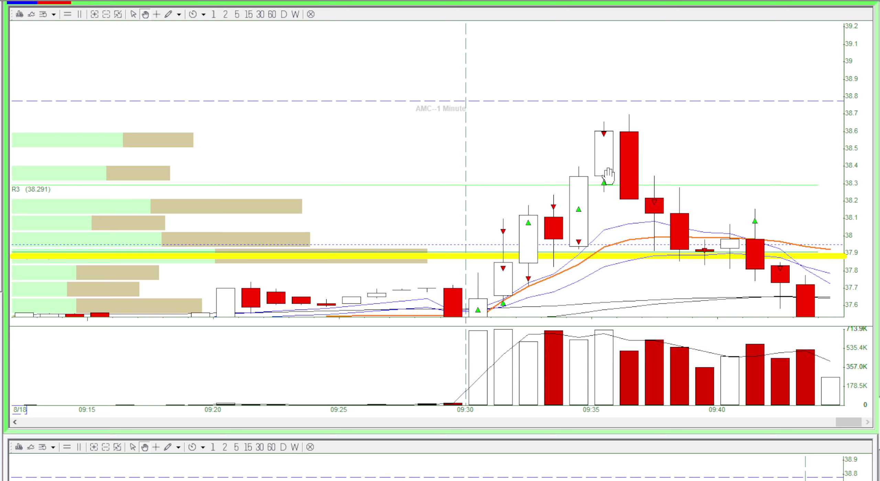
scroll(615, 162, "down", 1)
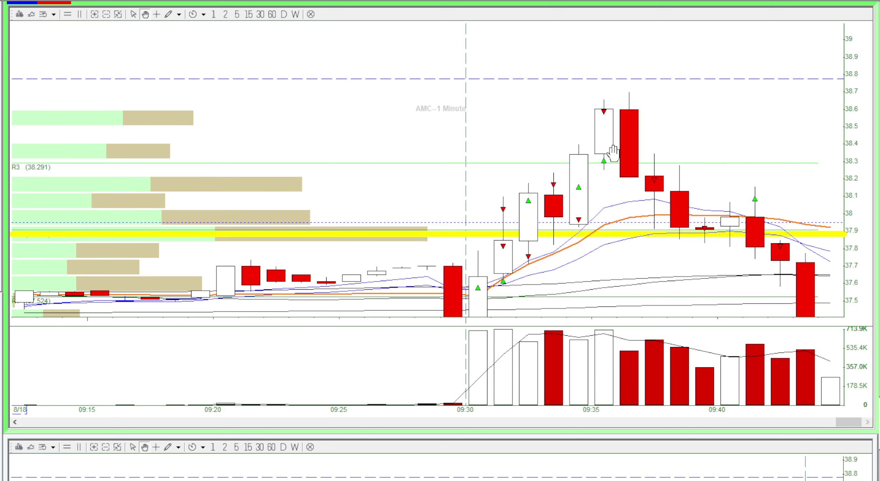
scroll(619, 203, "up", 1)
scroll(608, 199, "up", 1)
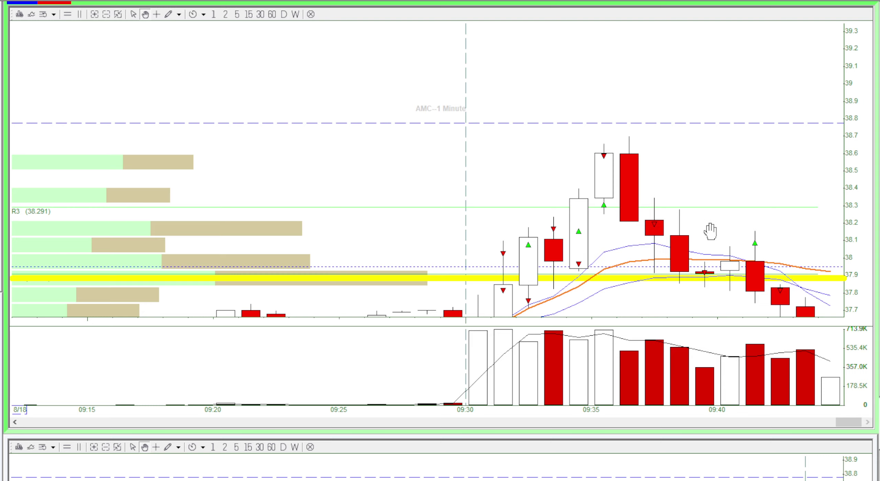
Pan the chart down to the S1 level at 36.756 and the final buy markers near 37.3.
left_click_drag(710, 230, 697, 161)
left_click_drag(810, 186, 791, 167)
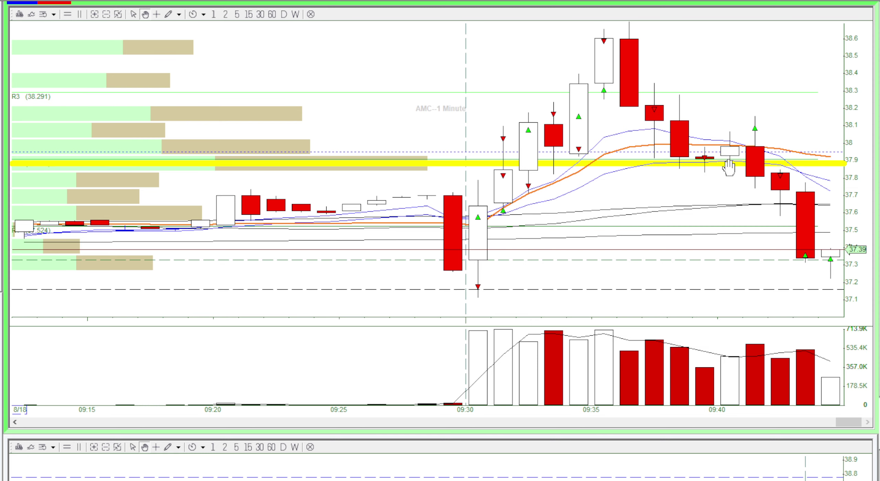
left_click_drag(724, 165, 721, 198)
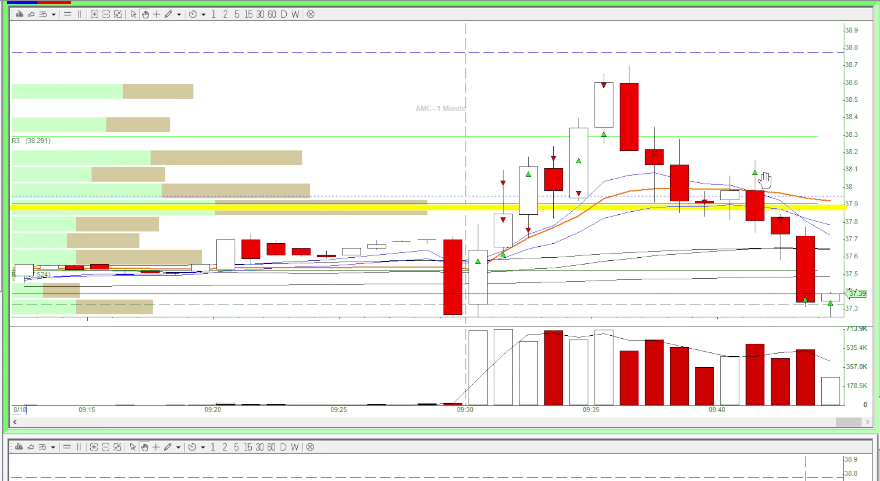
left_click_drag(765, 181, 756, 130)
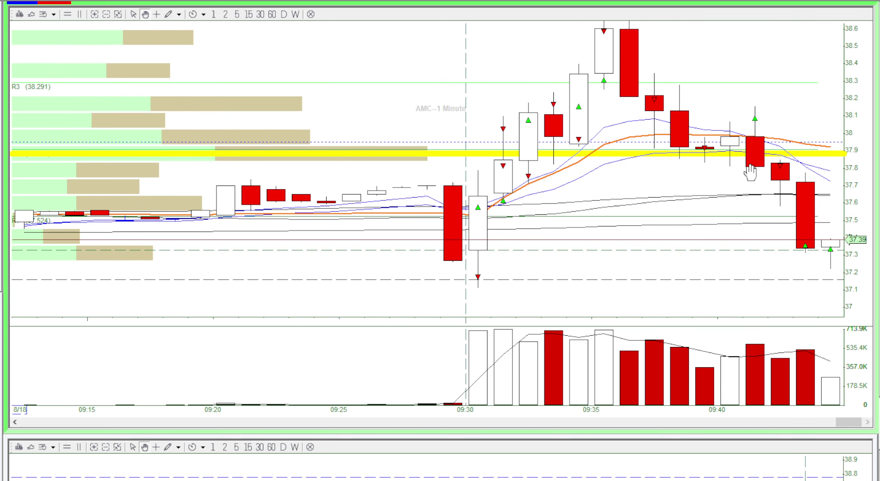
left_click_drag(767, 178, 753, 137)
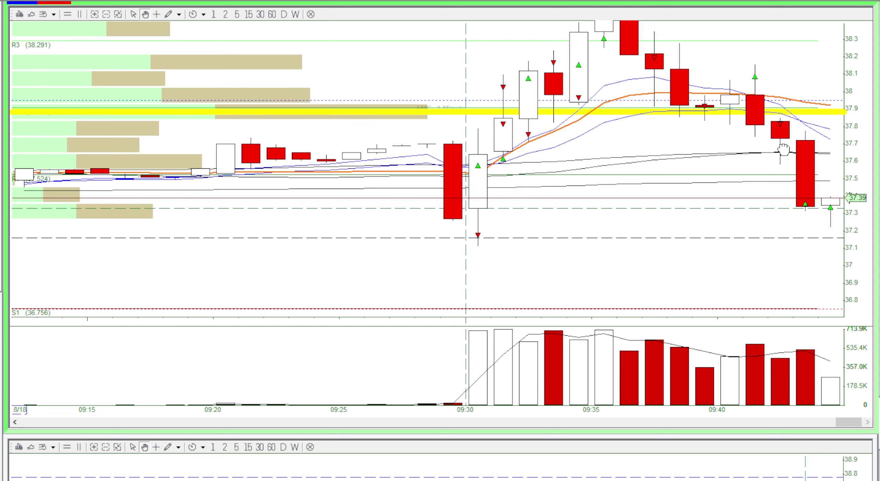
left_click_drag(784, 150, 769, 113)
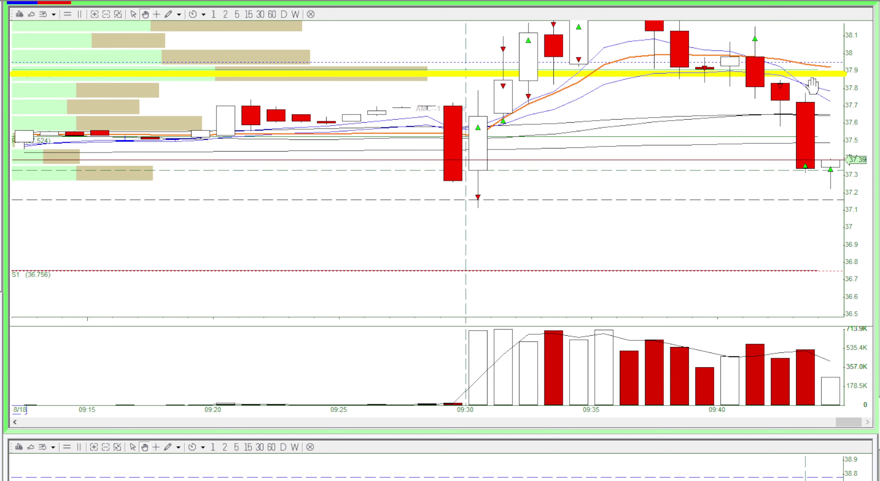